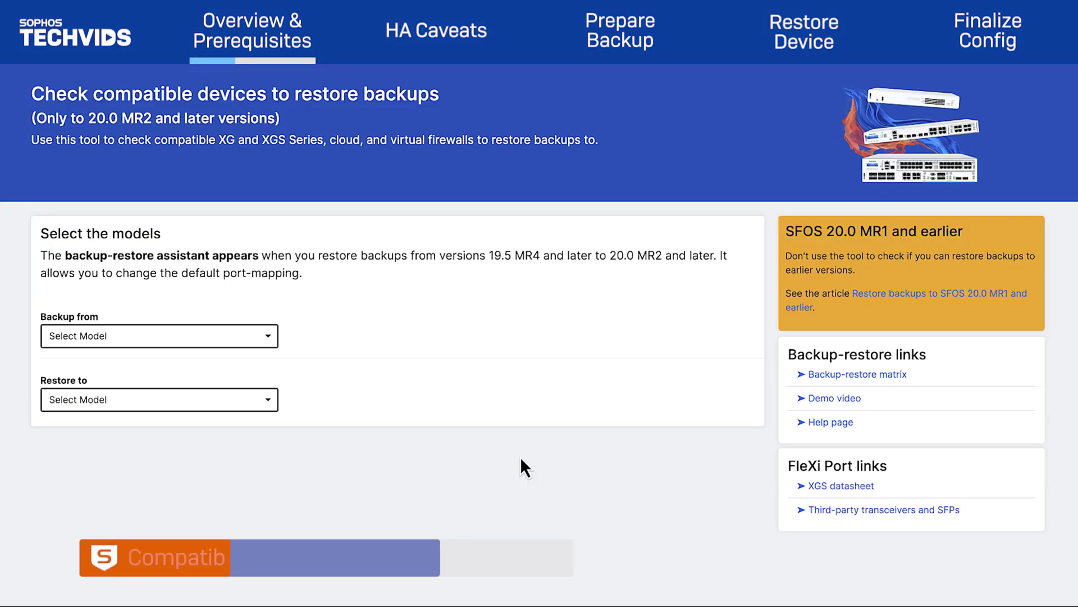
- Select Desktop - XG 86(w) as the backup source and Desktop - XGS 87(w) as the restore target
click(265, 338)
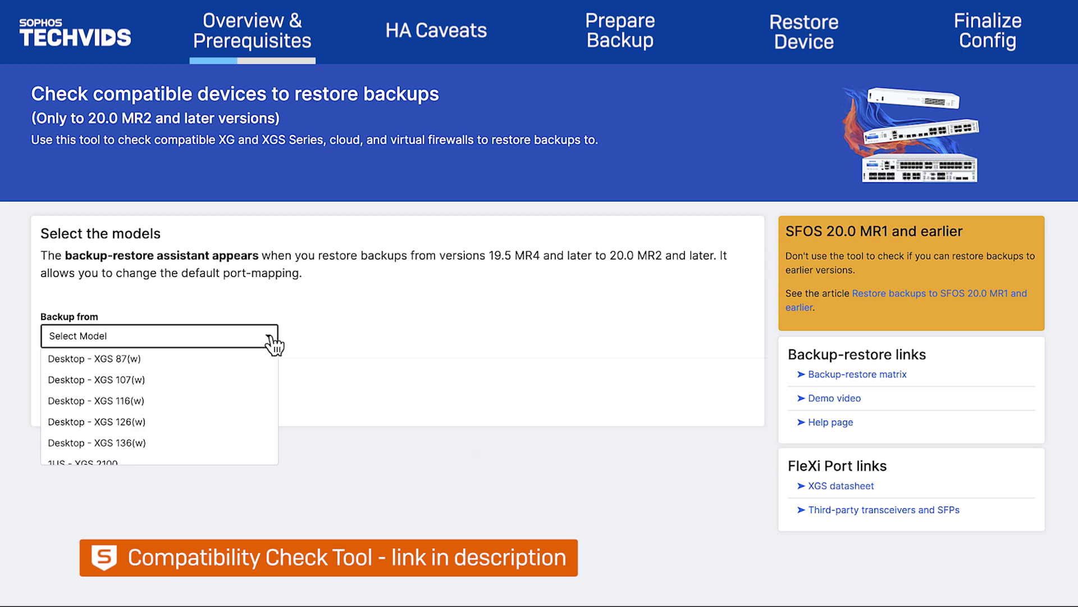
scroll(250, 382, down, 5)
click(238, 400)
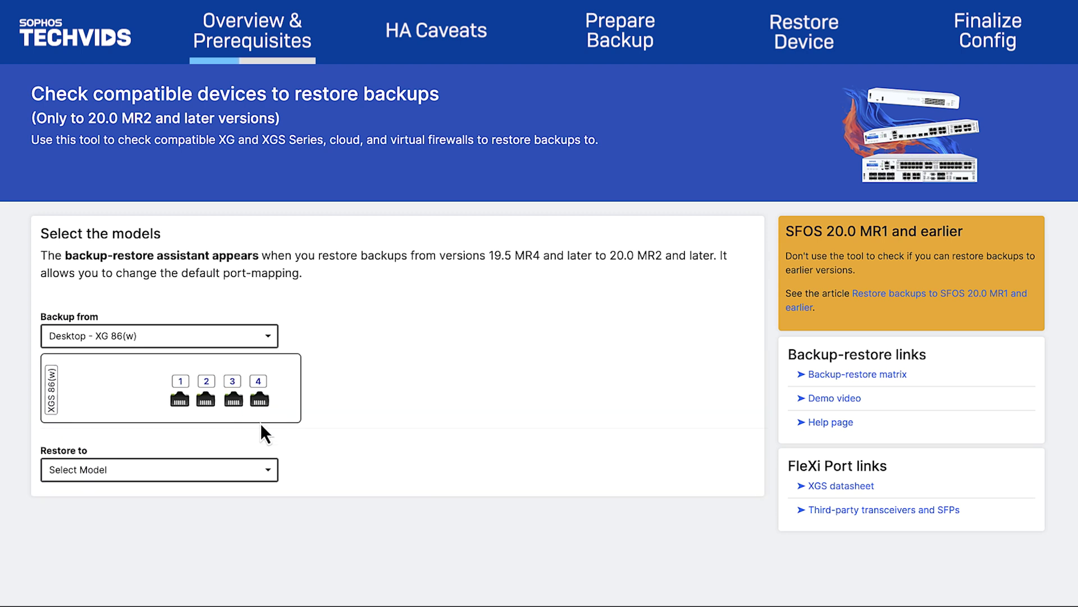
click(269, 476)
click(273, 497)
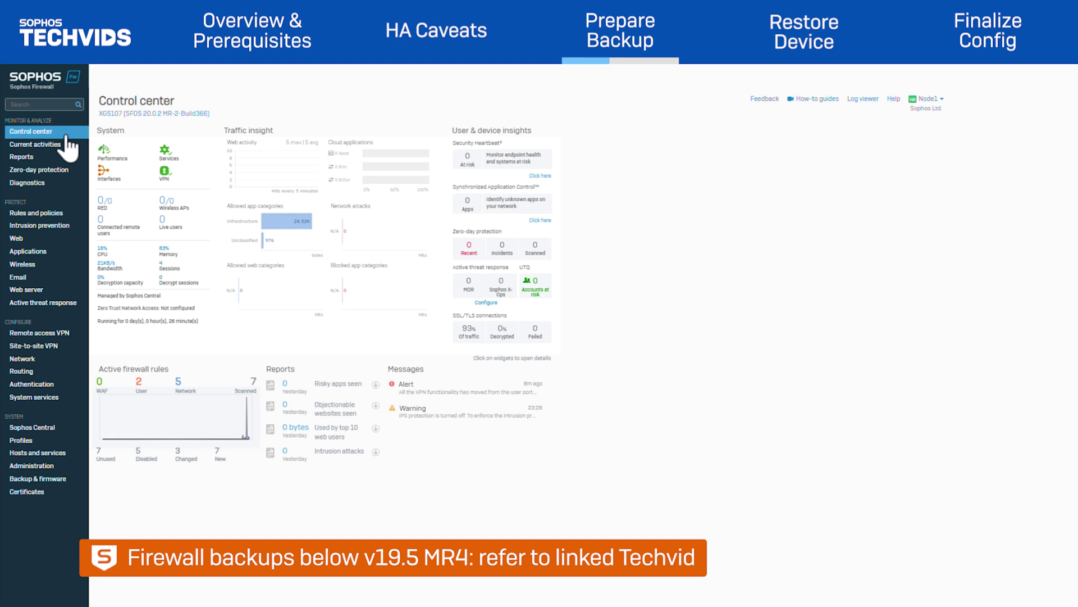
- Review the High availability status, then the interface list showing the HA link on Port4
click(47, 401)
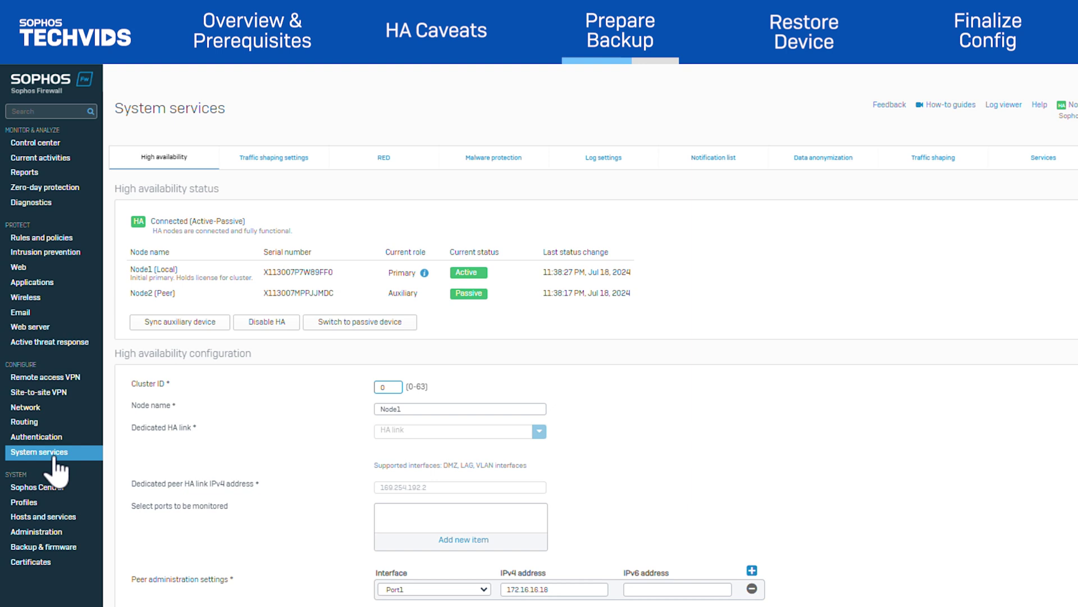
click(36, 406)
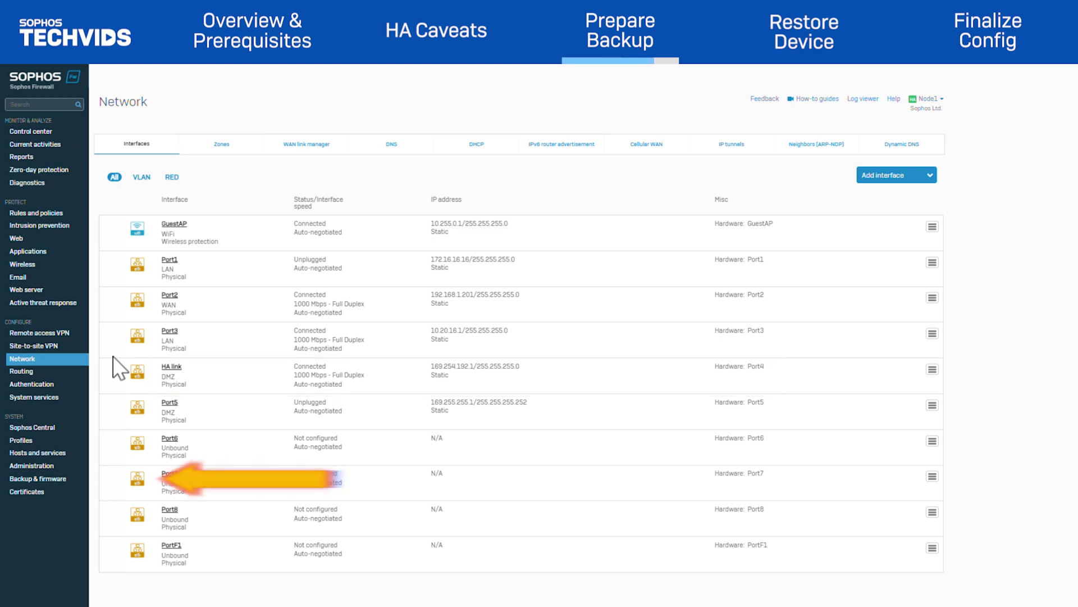
- Take a new configuration backup of the XGS107 under Backup & firmware and download the file
click(58, 480)
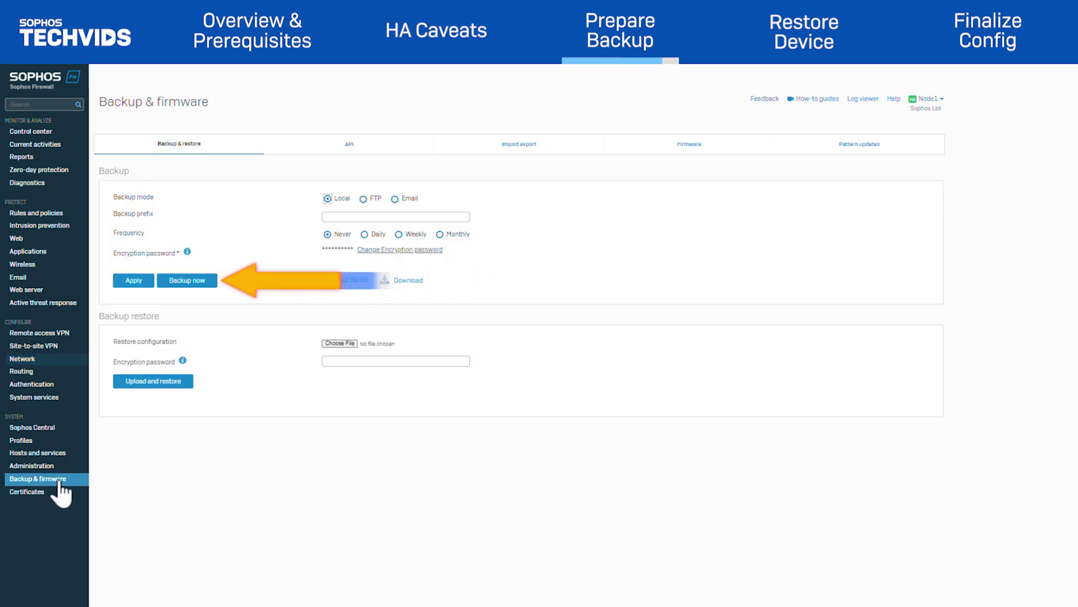
click(199, 282)
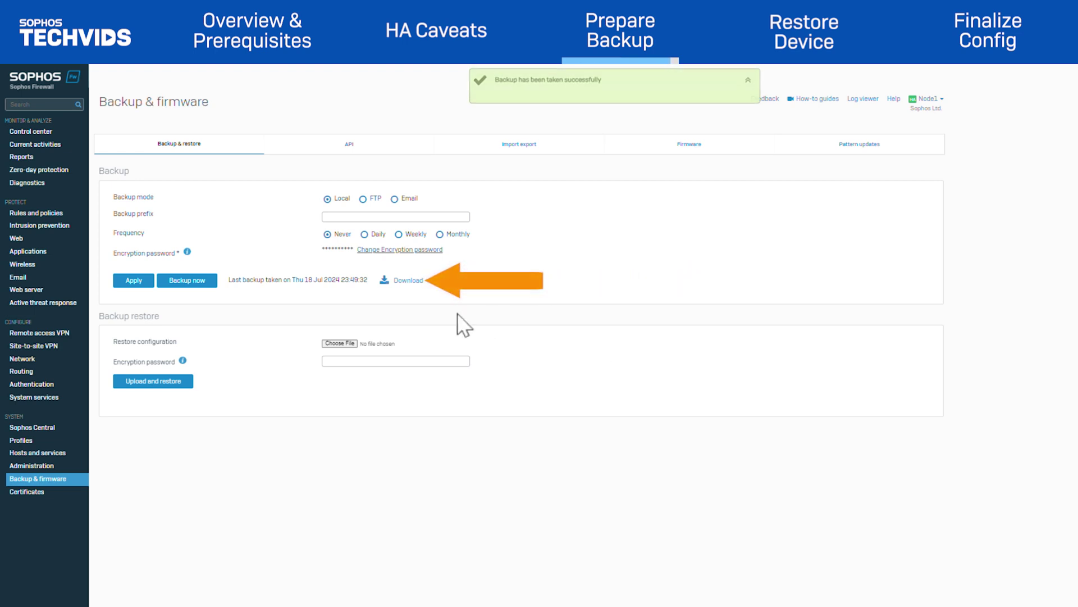
click(410, 280)
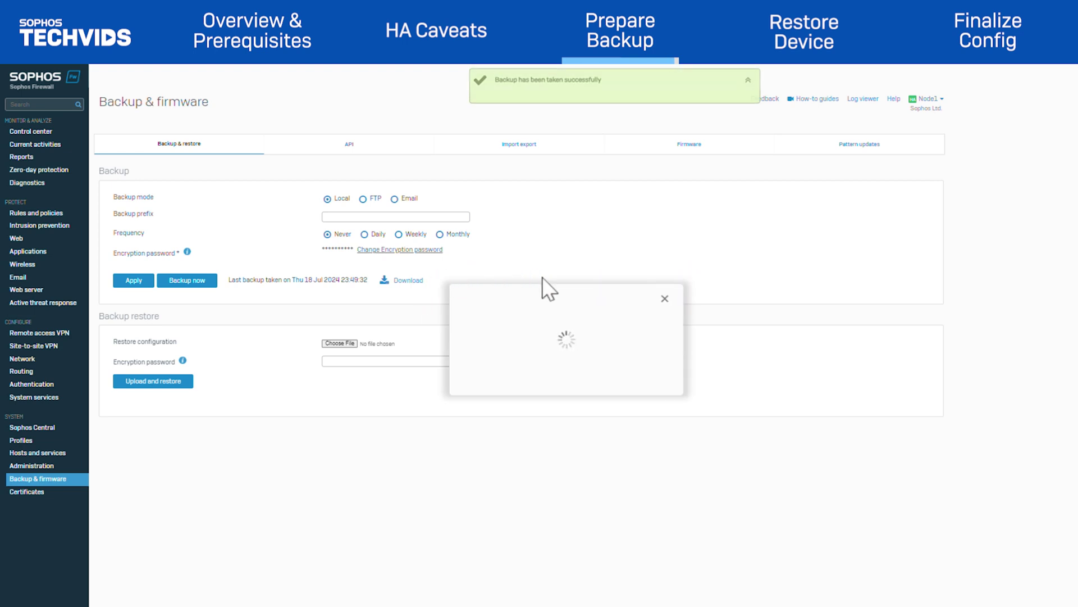
click(434, 356)
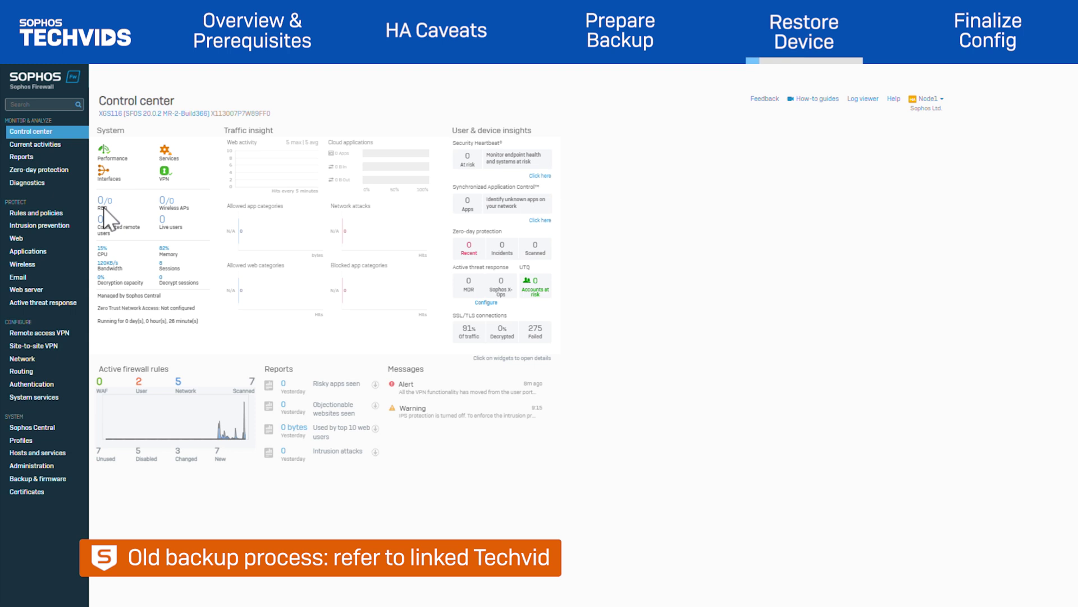
- View the XGS116 interfaces, with the HA link on Port5, then go to Backup & firmware
click(31, 361)
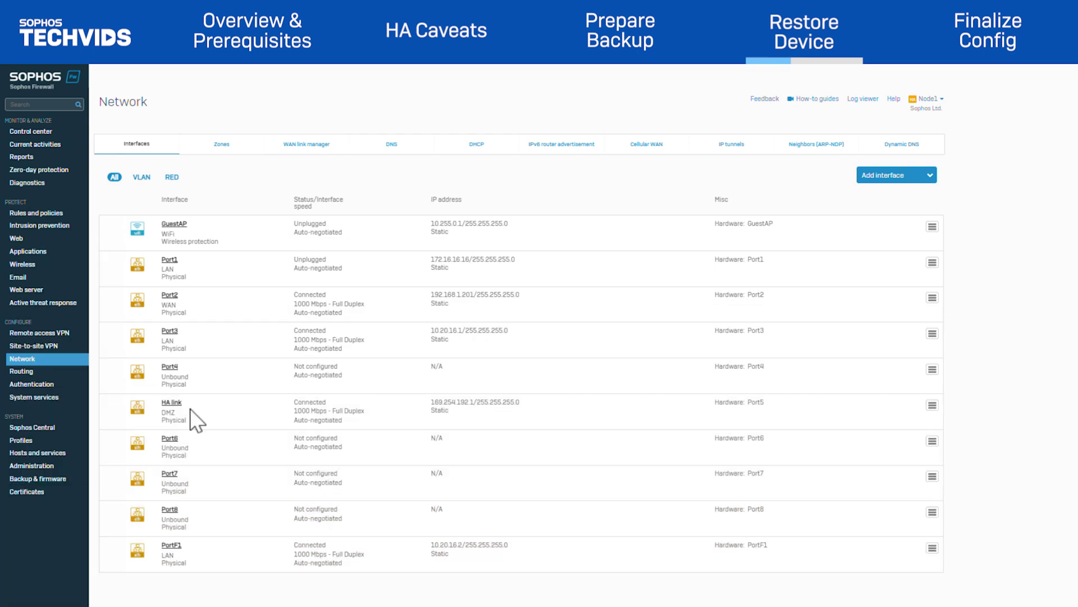
click(61, 477)
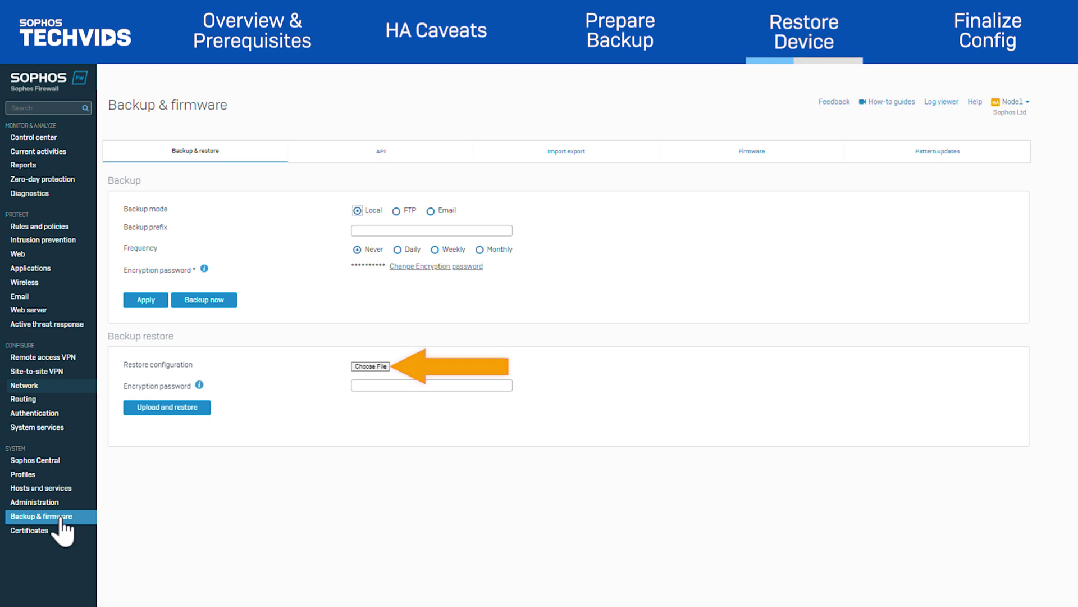
- Select the downloaded backup file, enter its encryption password, and start the restore
click(382, 367)
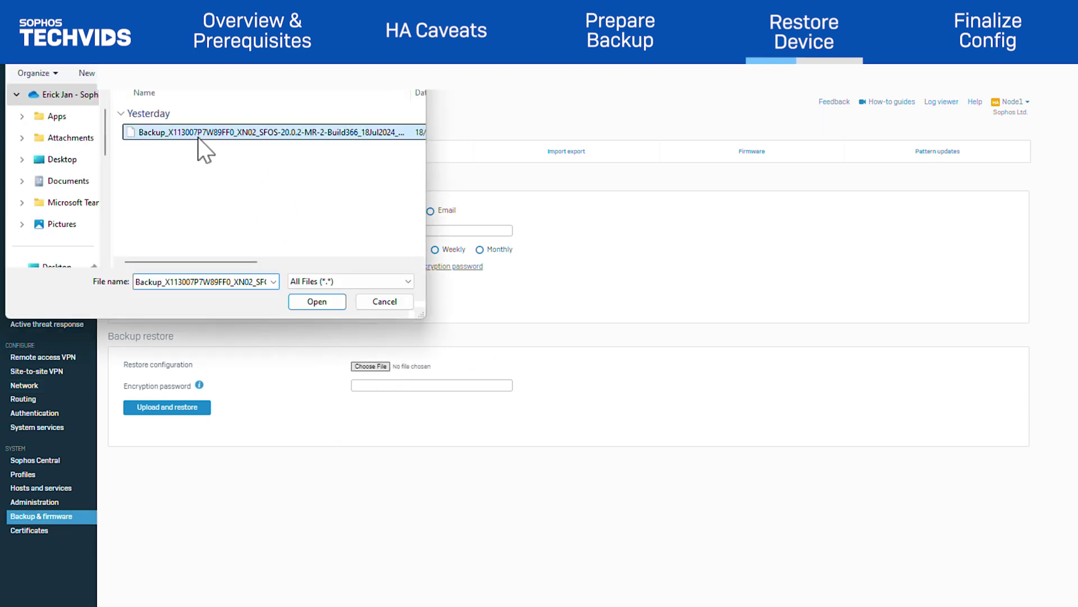
double_click(197, 133)
click(379, 386)
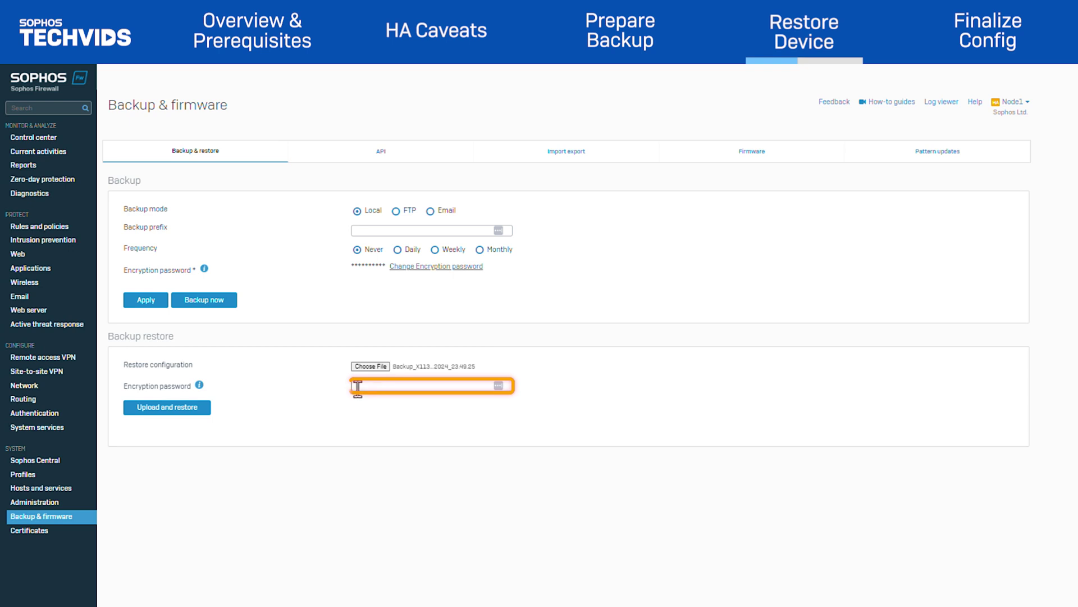
text(**********)
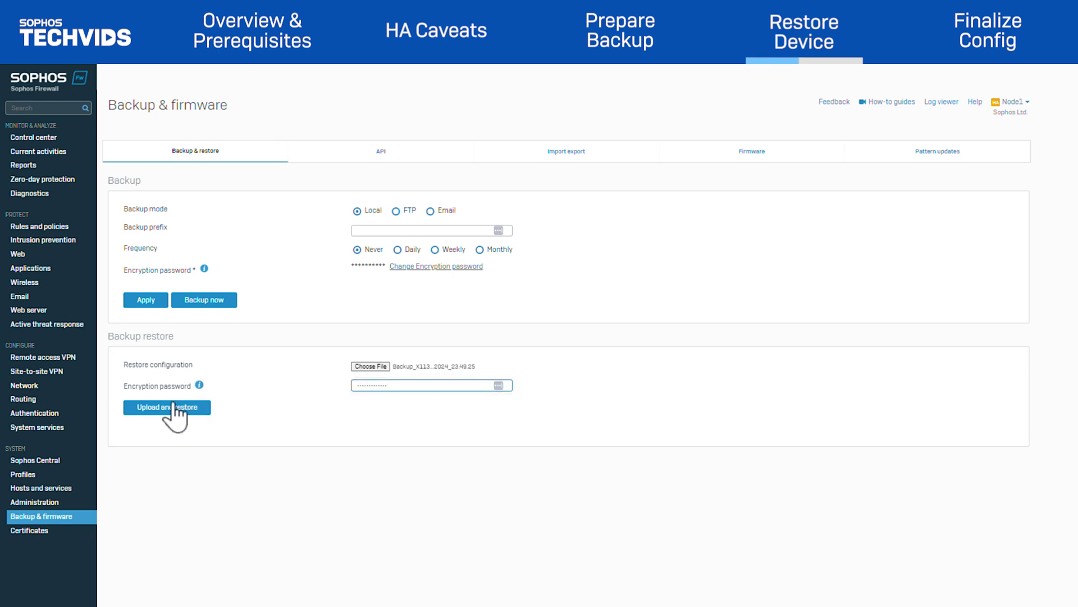
click(169, 409)
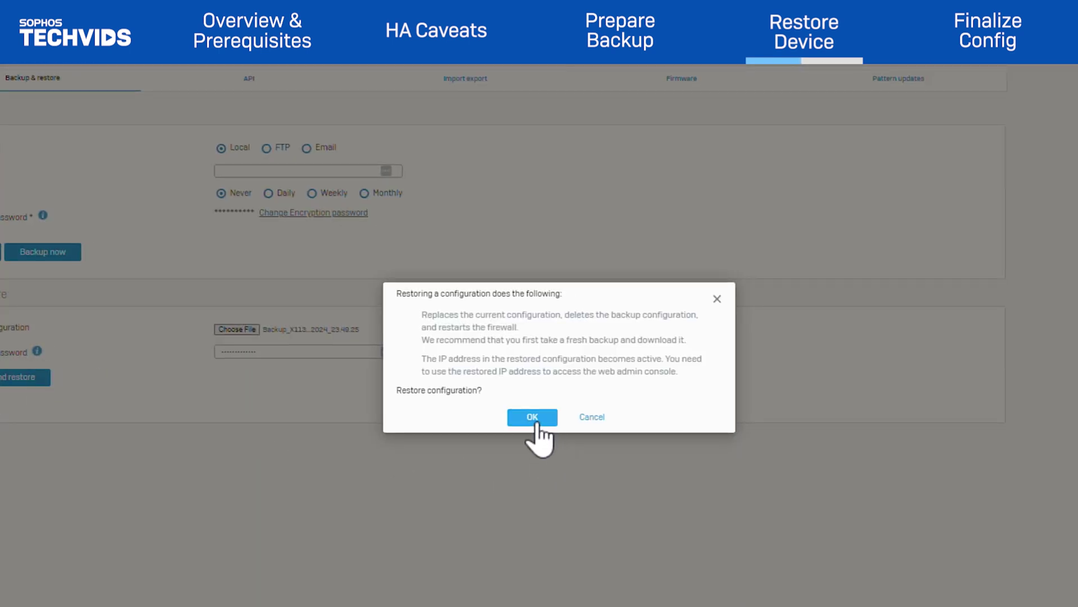
- Confirm the restore and submit the backup's secure storage master key
click(536, 425)
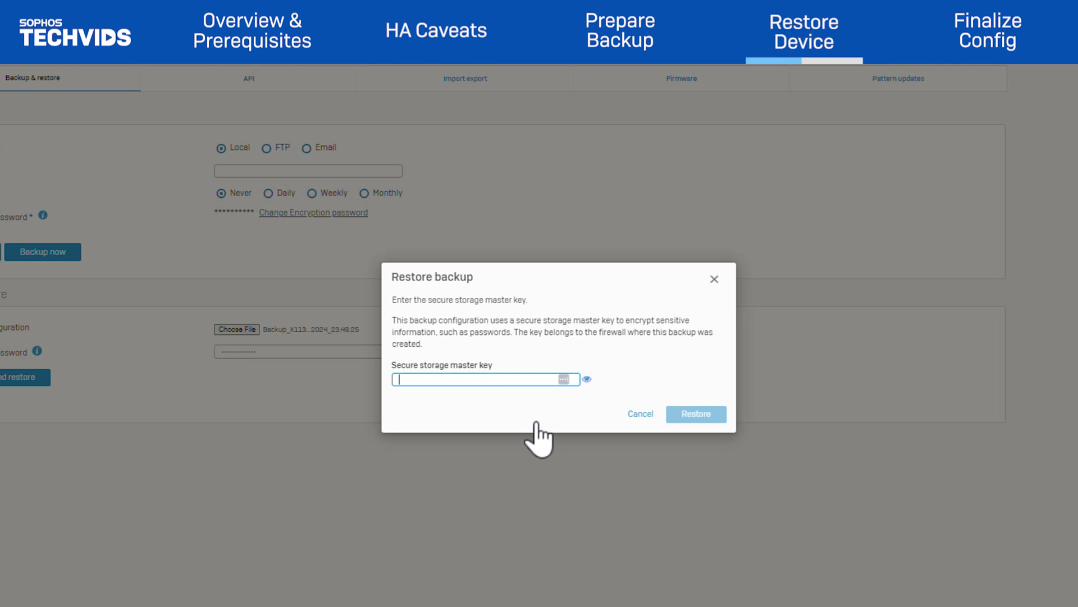
text(*************)
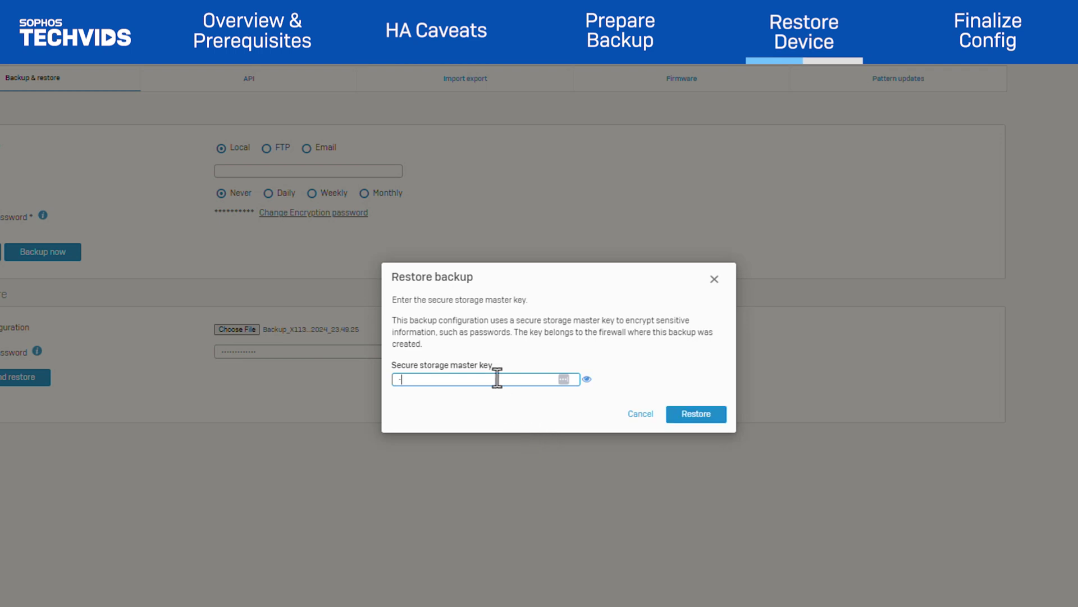
click(695, 415)
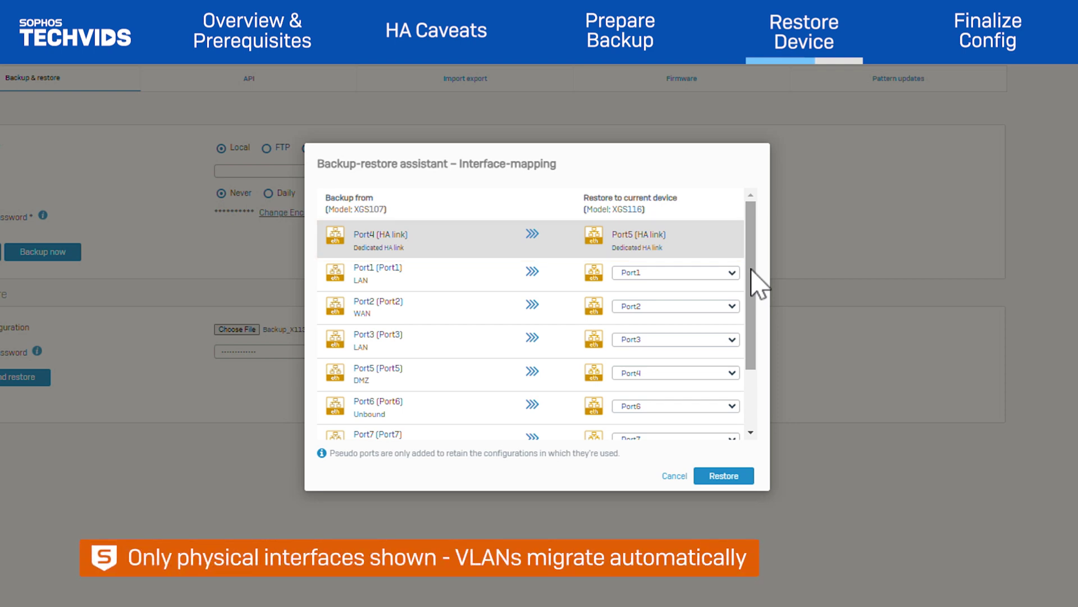
drag(752, 270, 743, 349)
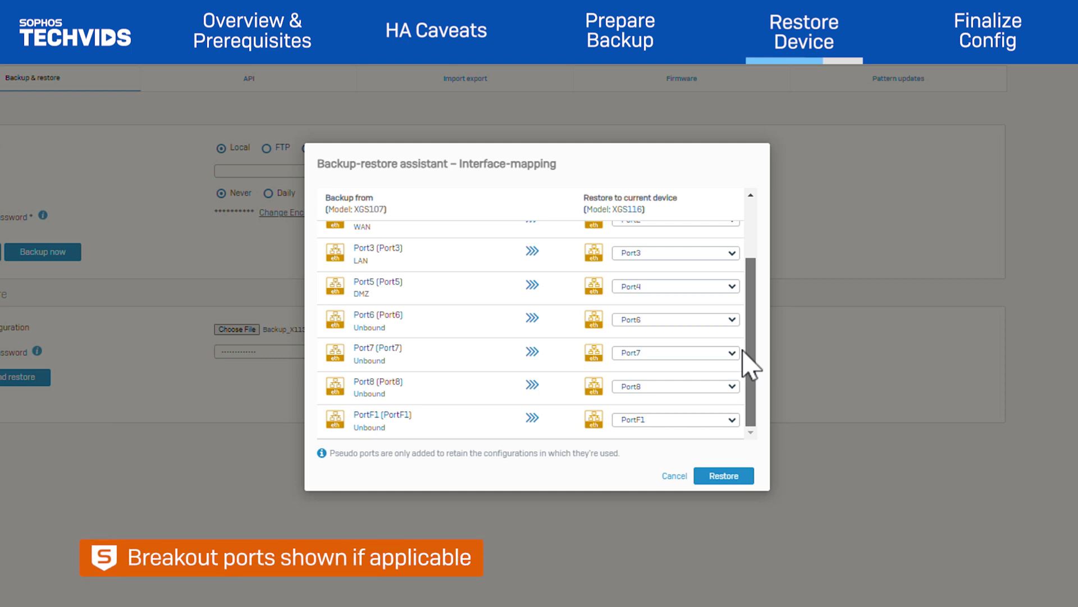
drag(750, 365, 775, 260)
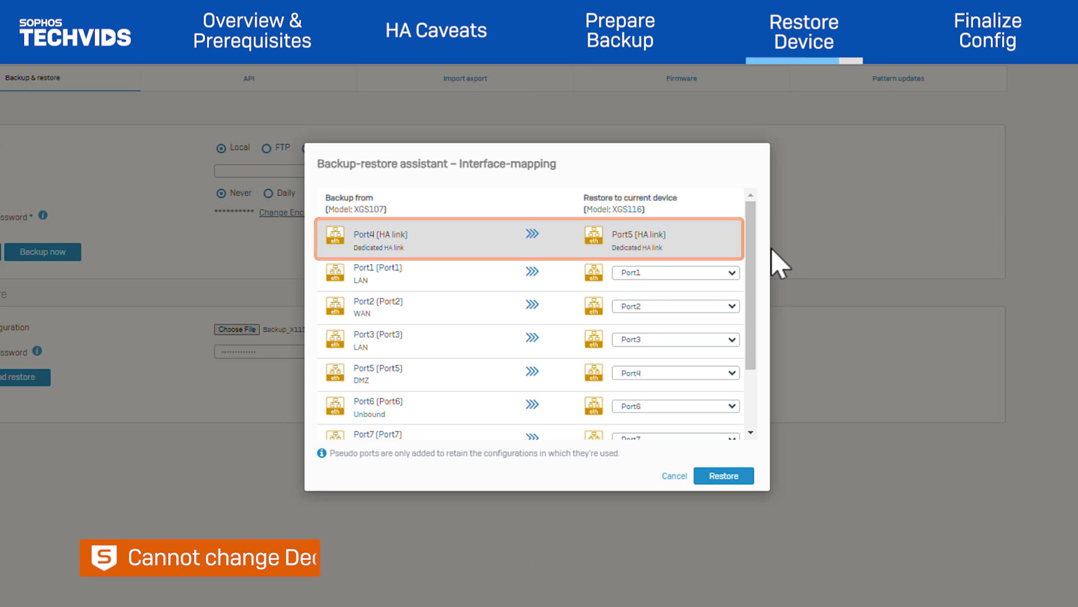
- Map backup Port5 to Port3 and Port3 to Port4, leave PortF1 as a pseudo port, then restore
click(686, 386)
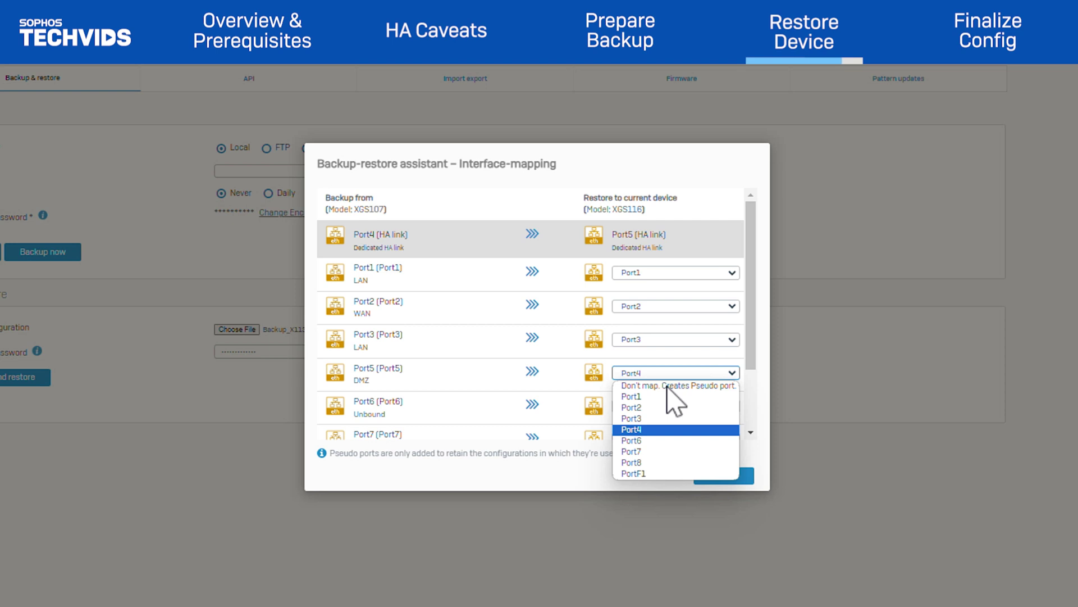
click(682, 419)
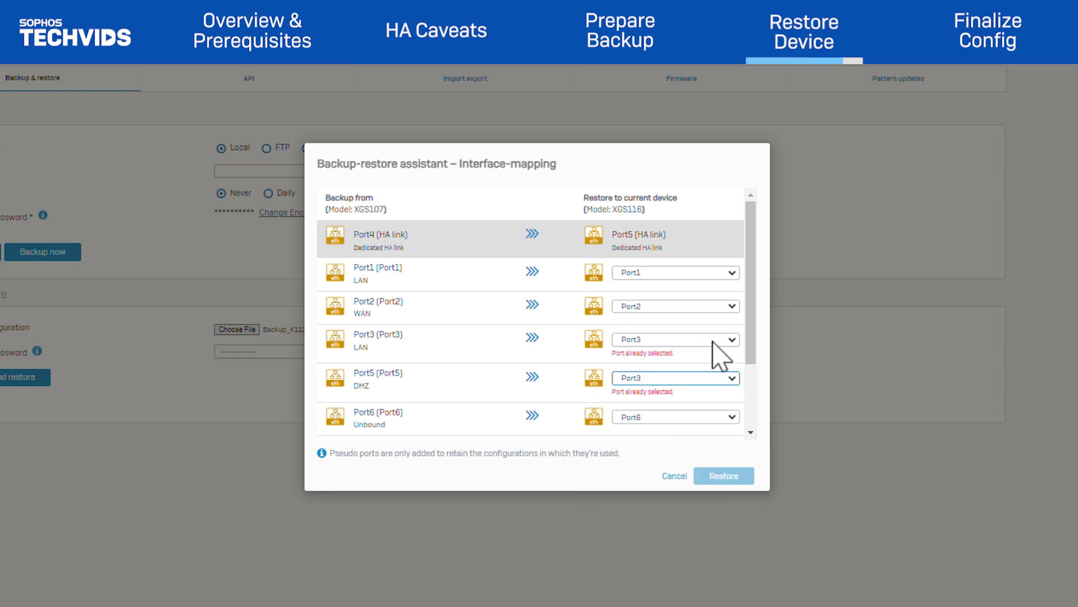
click(696, 342)
click(663, 396)
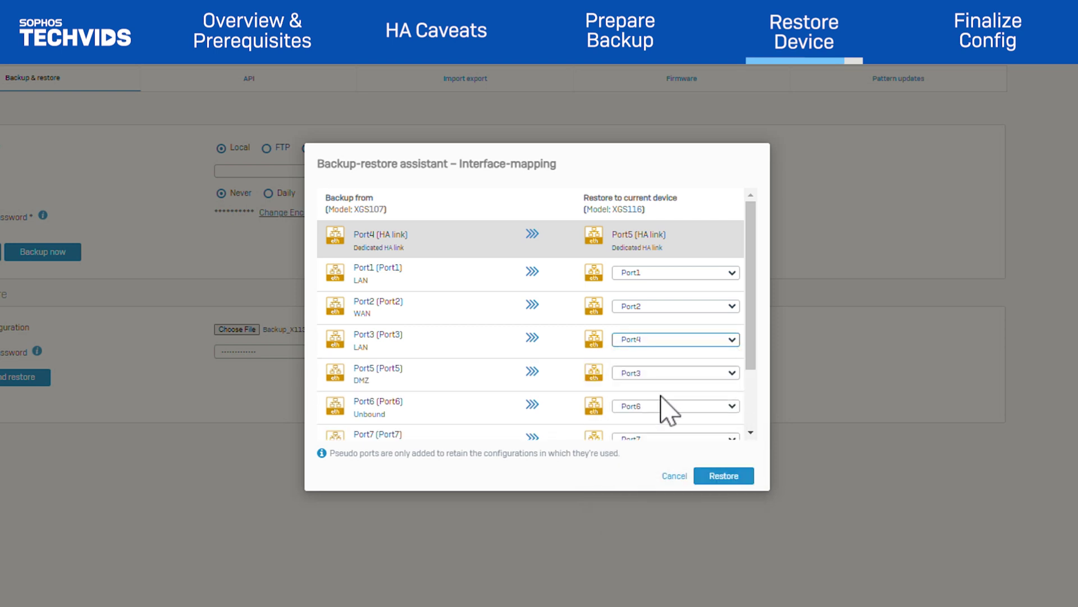
scroll(517, 405, down, 1)
scroll(517, 410, down, 2)
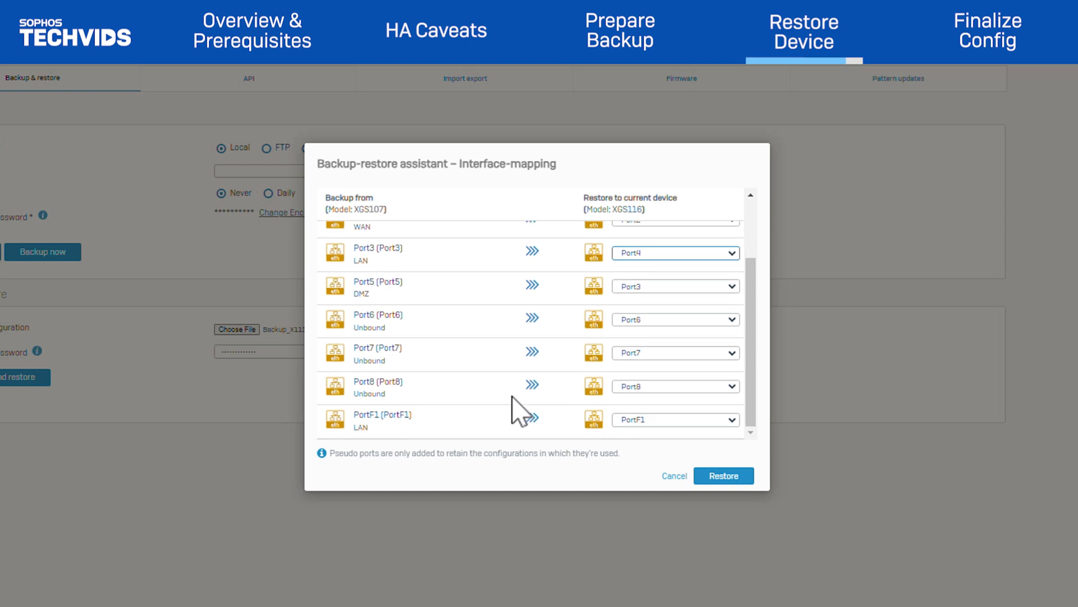
click(726, 421)
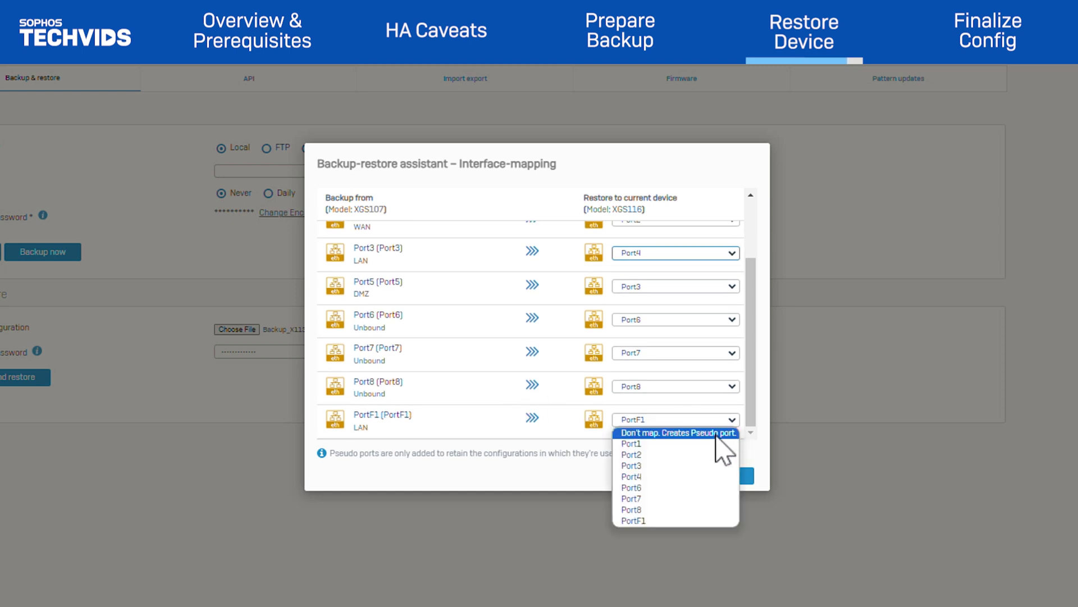
click(717, 433)
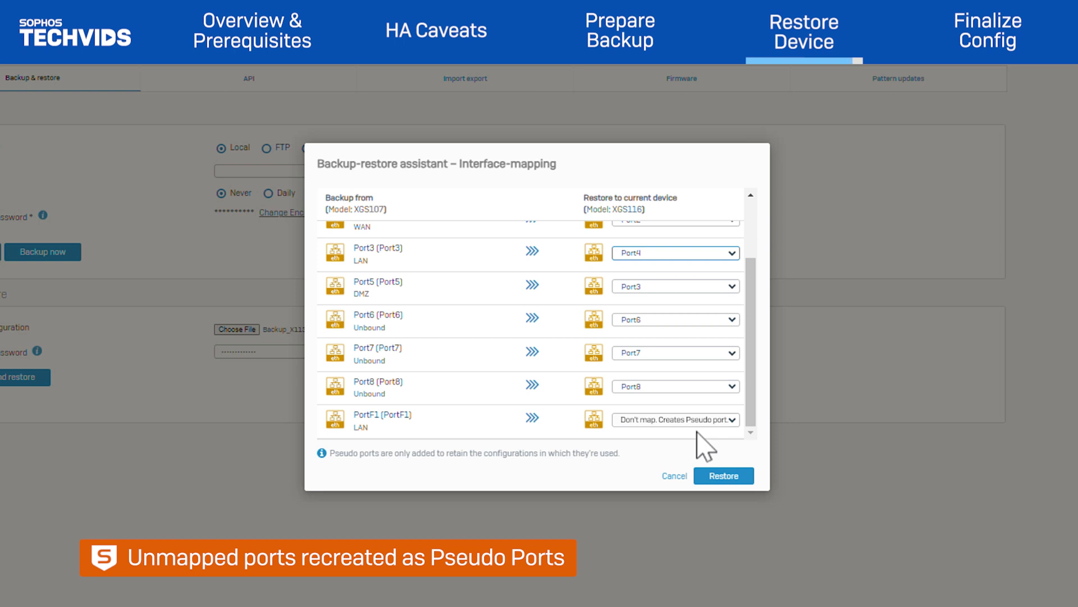
scroll(513, 409, up, 3)
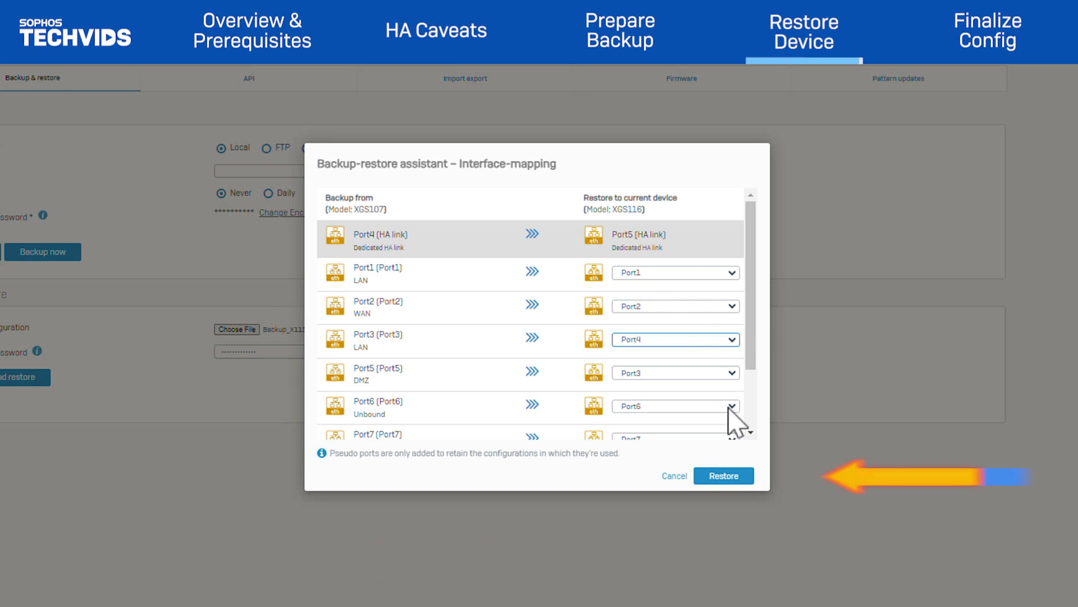
click(720, 482)
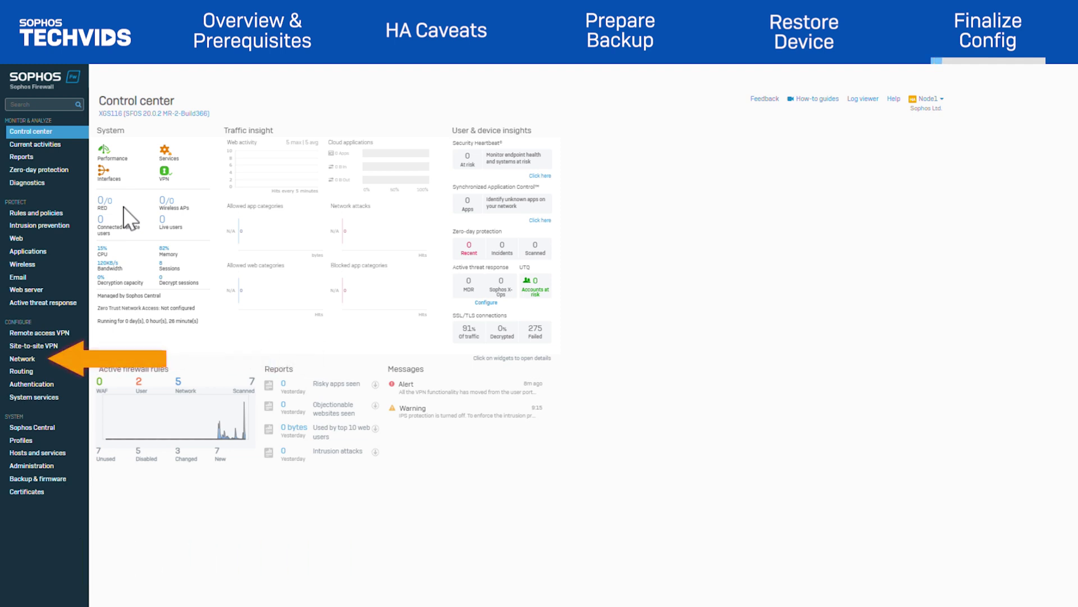
- Open the Network Interfaces list to review the restored XGS116 ports, including the unbound PseudoF1
click(31, 361)
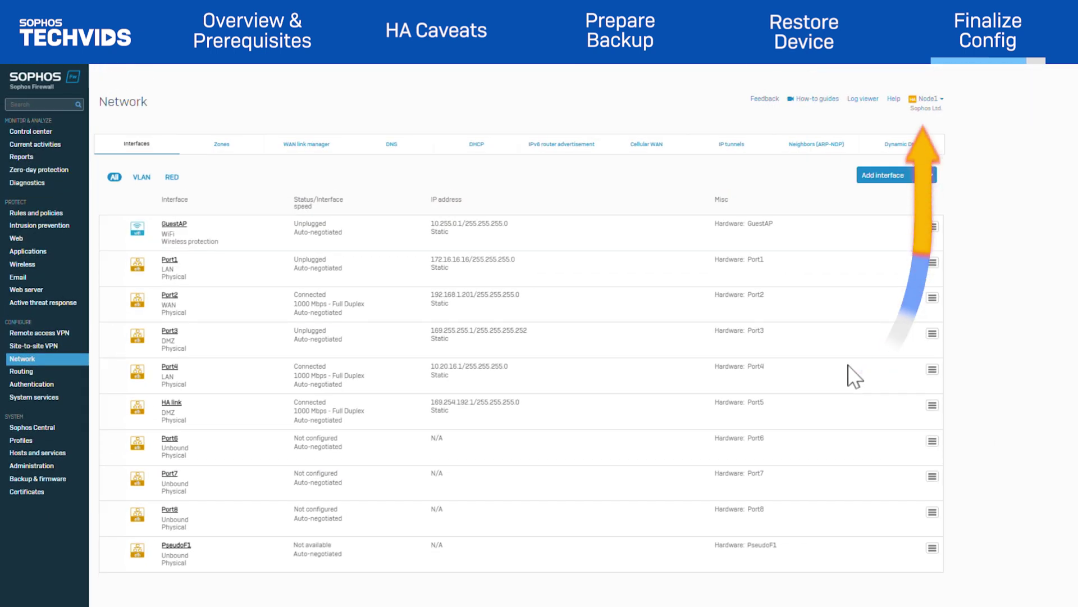
- Reboot the XGS116 from the device menu with 'test' as the logged reason
click(926, 98)
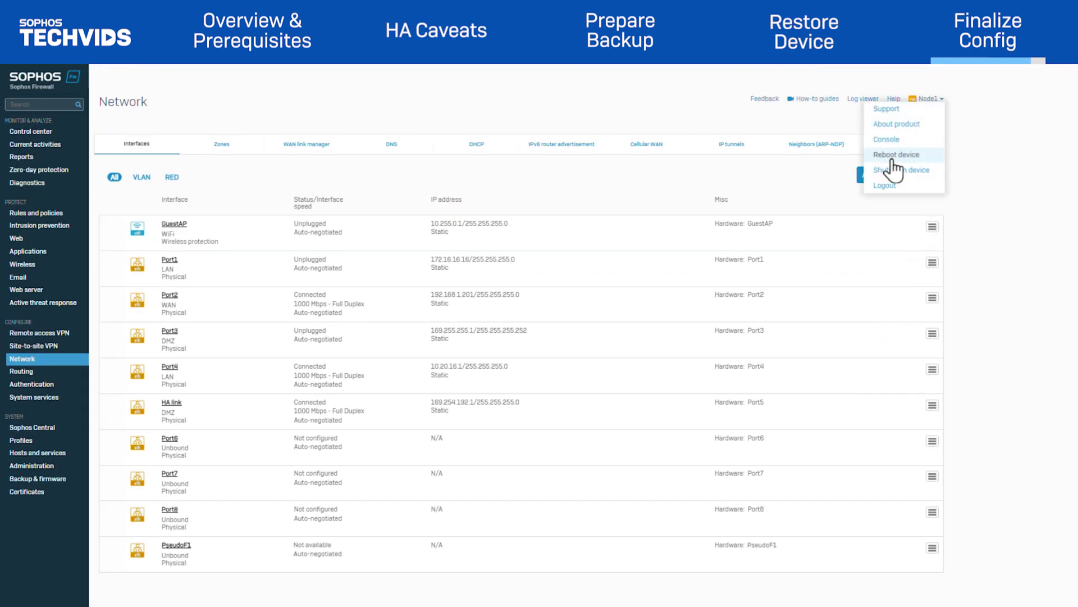
click(891, 157)
text(test)
click(450, 351)
click(448, 327)
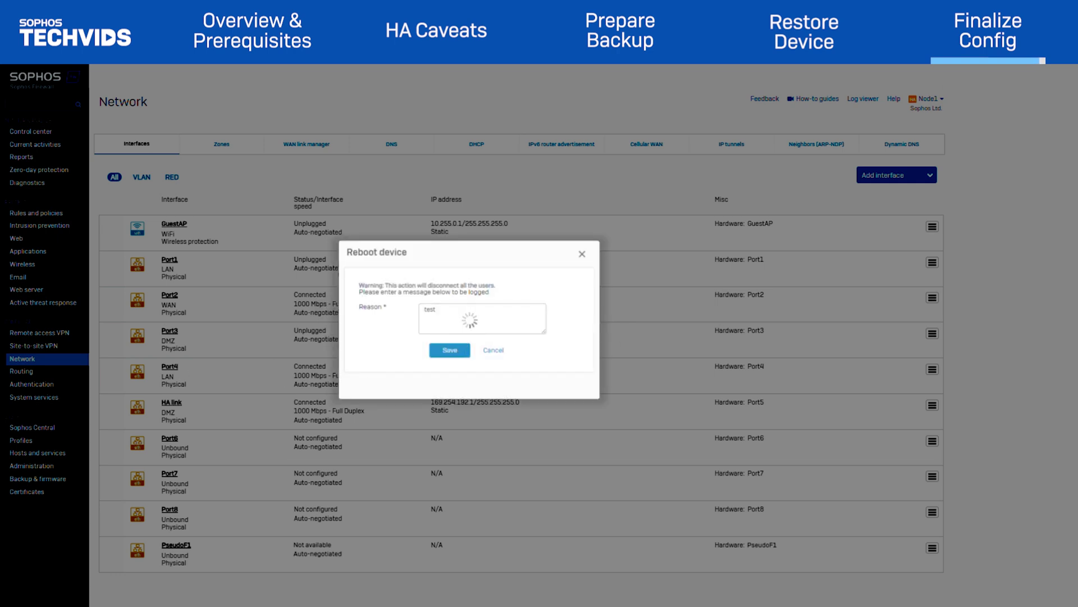